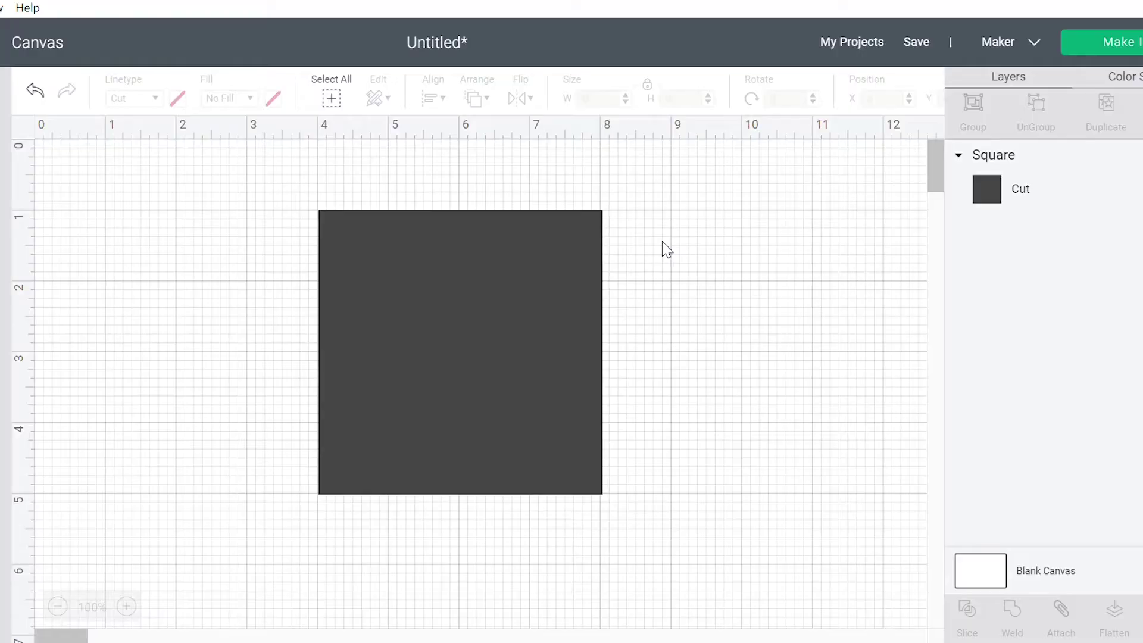
# Add a circle over the 4-inch square and resize it to 4.861 inches.
pyautogui.click(452, 289)
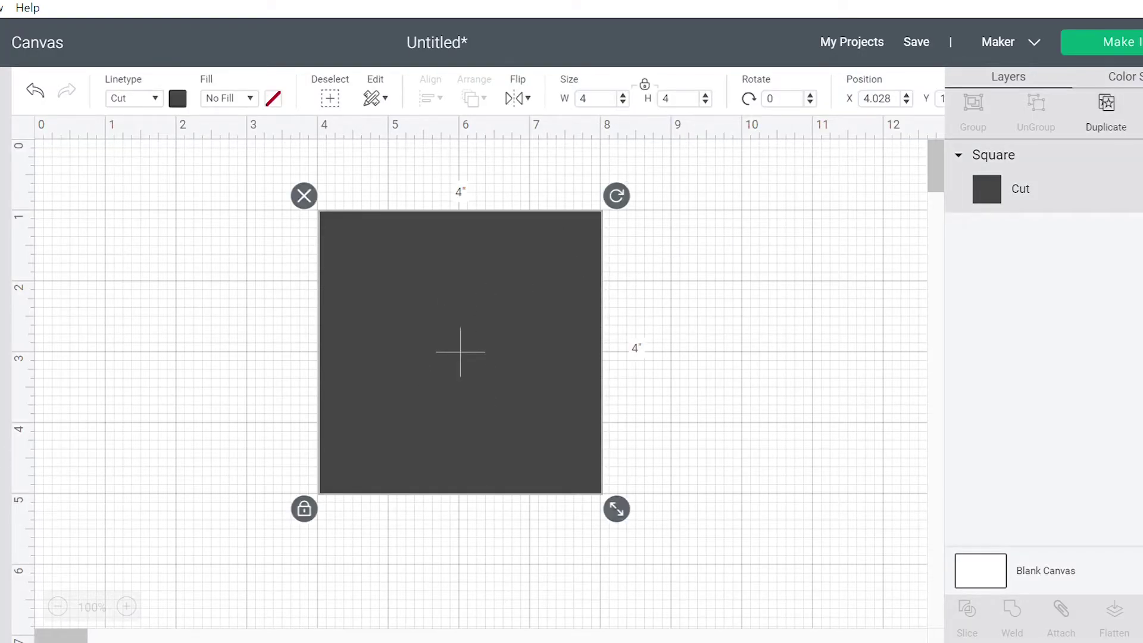
pyautogui.click(5, 446)
pyautogui.click(123, 339)
pyautogui.moveTo(280, 357); pyautogui.dragTo(444, 308)
pyautogui.moveTo(540, 426); pyautogui.dragTo(651, 539)
pyautogui.moveTo(566, 437); pyautogui.dragTo(551, 421)
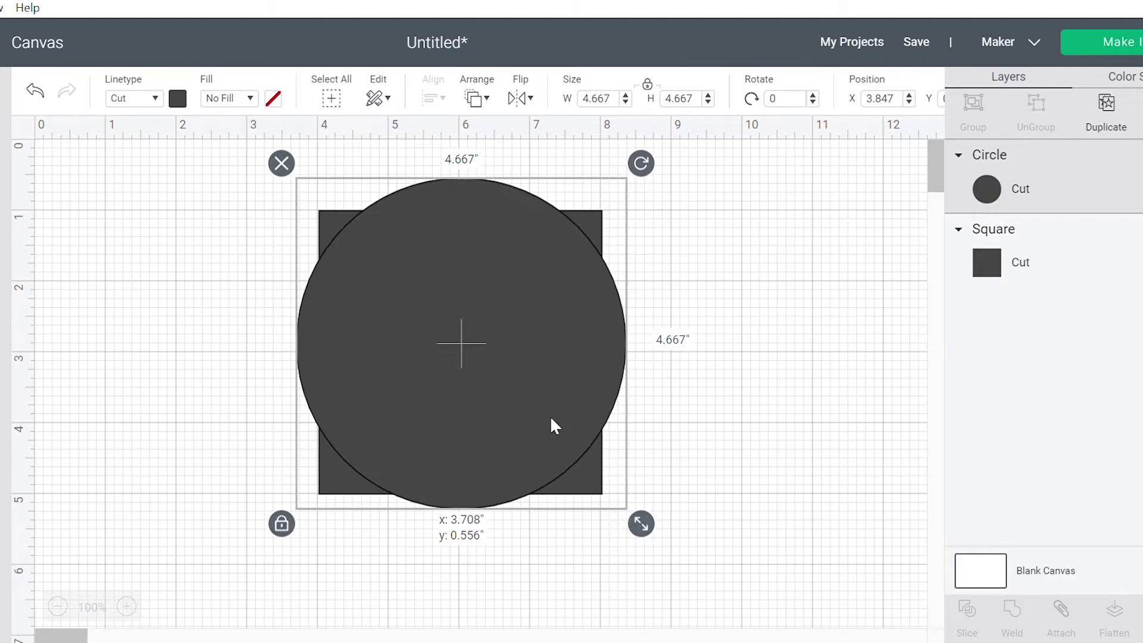
pyautogui.moveTo(650, 528); pyautogui.dragTo(655, 535)
pyautogui.moveTo(487, 451); pyautogui.dragTo(478, 456)
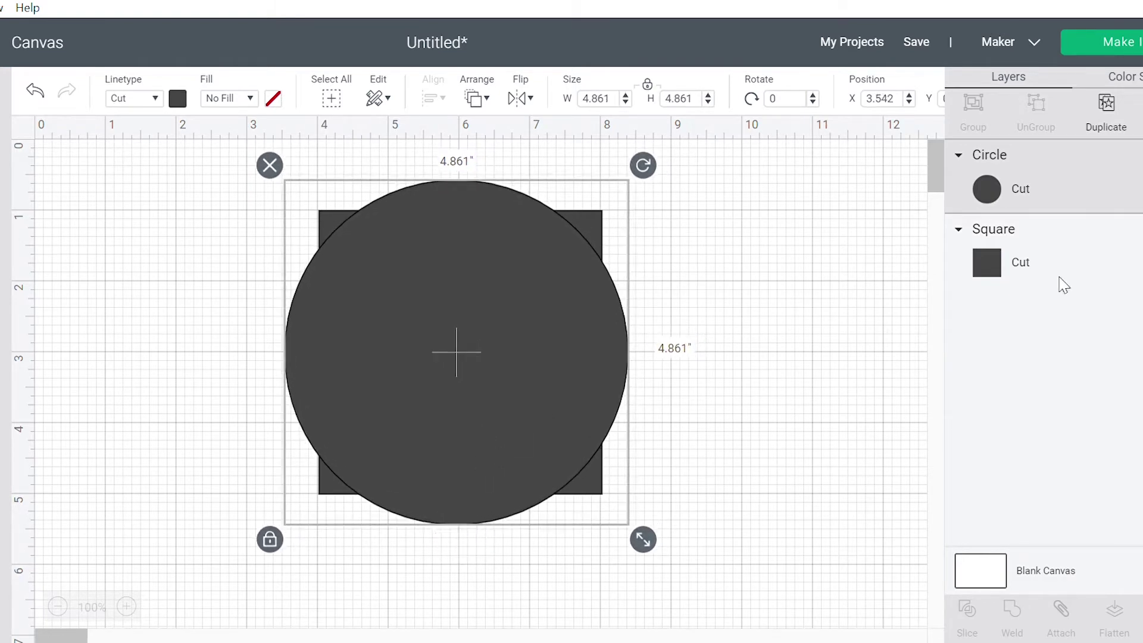
# Center the circle on the square, then slice the two shapes together.
pyautogui.keyDown('shift'); pyautogui.click(990, 268); pyautogui.keyUp('shift')
pyautogui.click(428, 98)
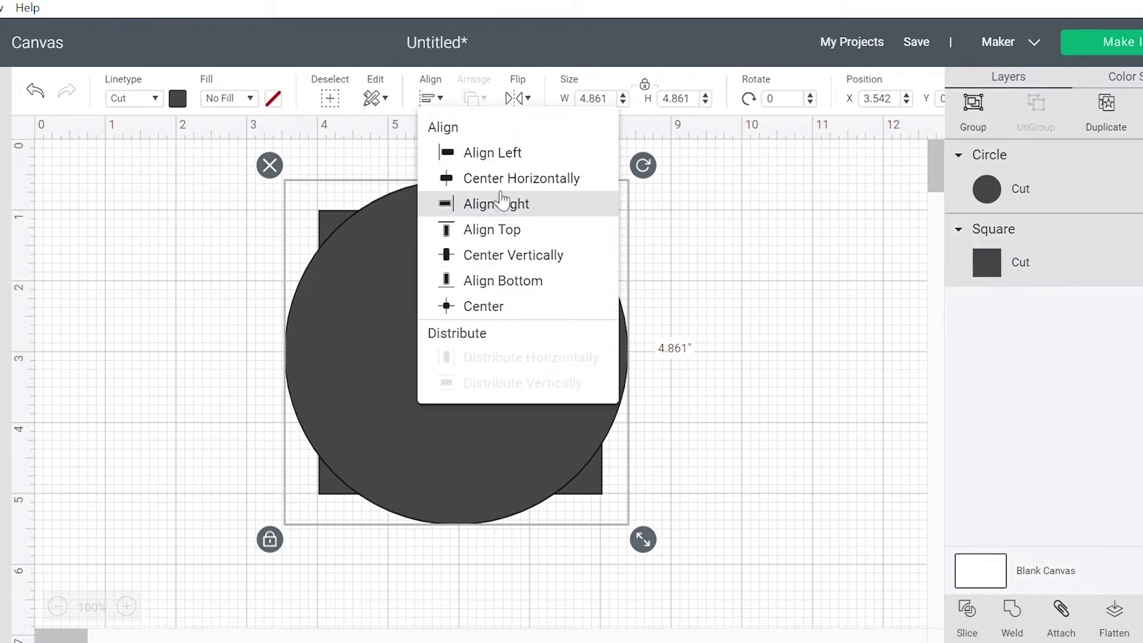
pyautogui.click(483, 306)
pyautogui.click(727, 530)
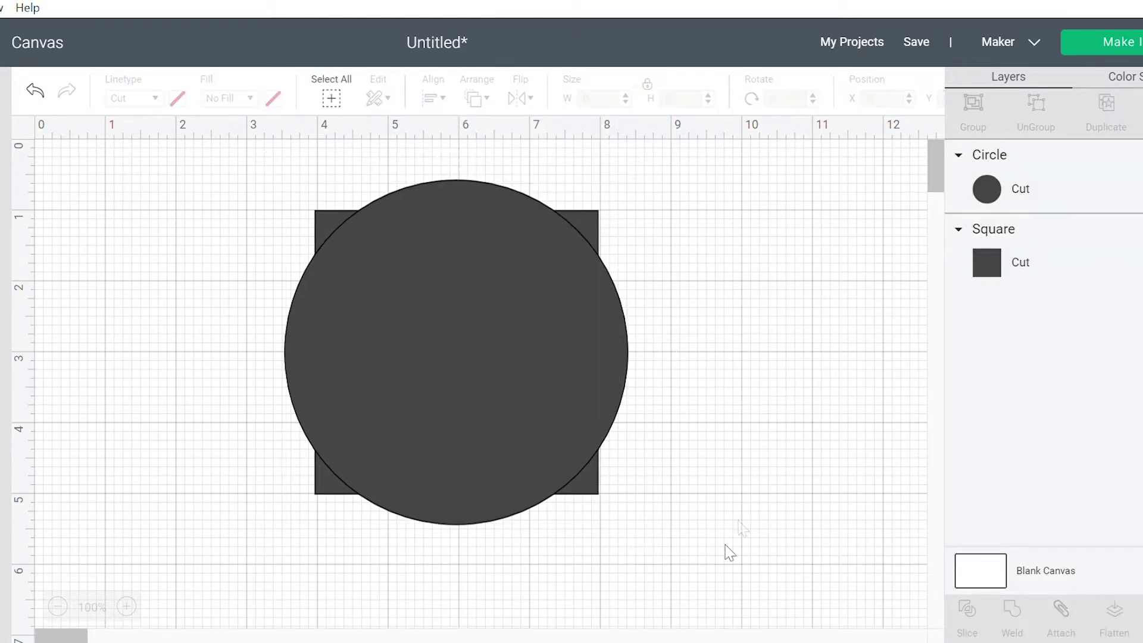
pyautogui.moveTo(677, 552); pyautogui.dragTo(222, 180)
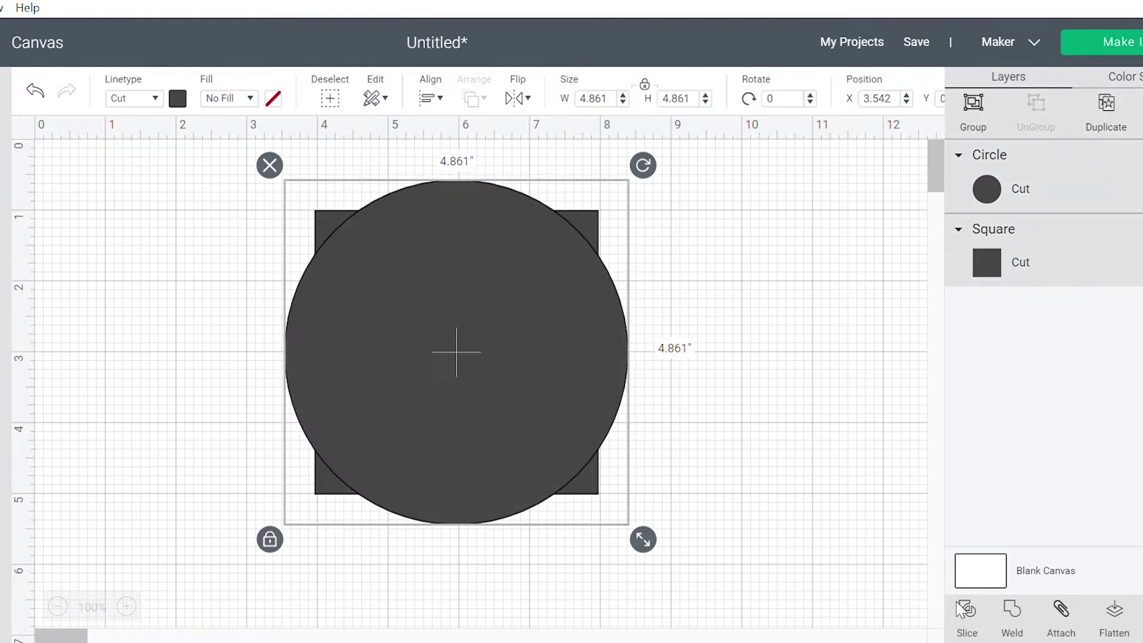
pyautogui.click(707, 592)
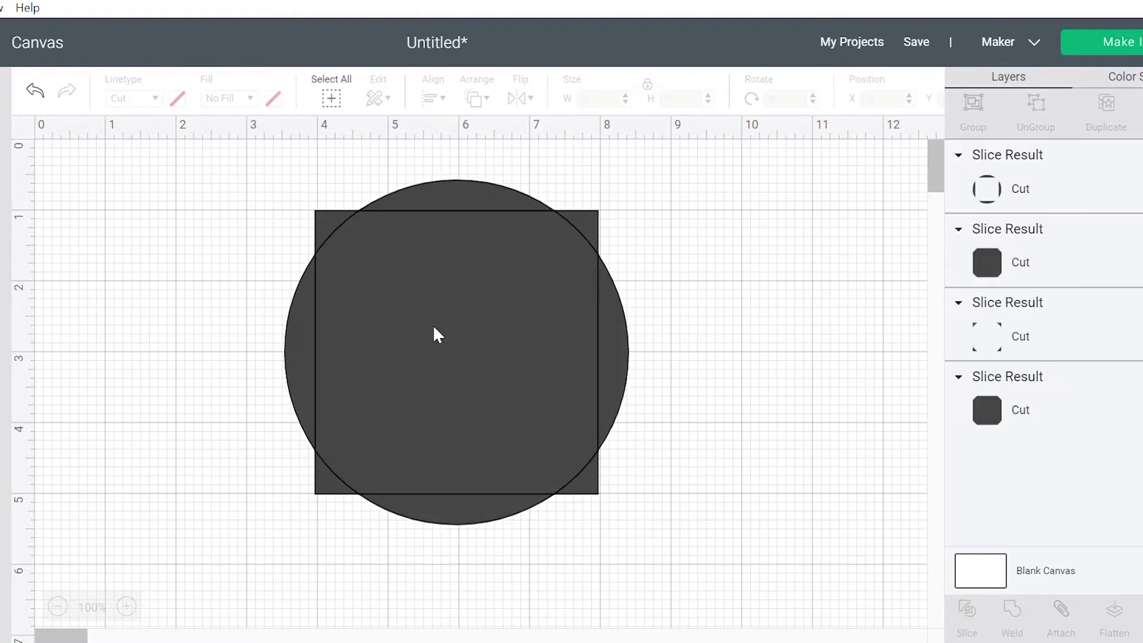
# Move the circle's cut-off corner pieces away from the clipped-corner square.
pyautogui.moveTo(434, 326); pyautogui.dragTo(787, 320)
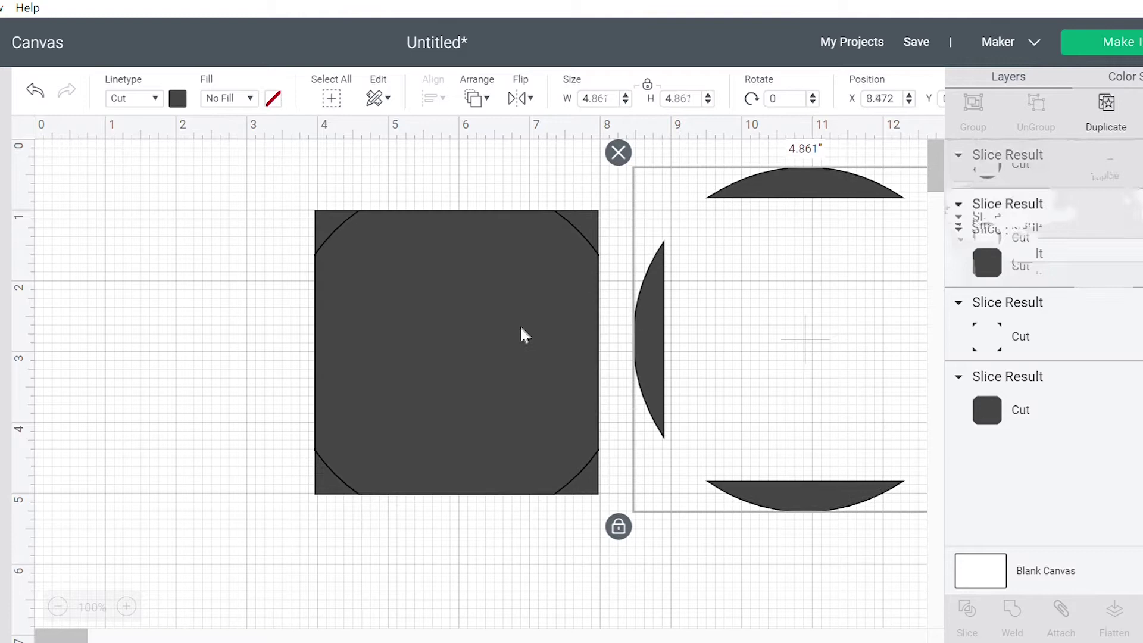
pyautogui.moveTo(522, 334); pyautogui.dragTo(293, 319)
pyautogui.moveTo(450, 352); pyautogui.dragTo(816, 362)
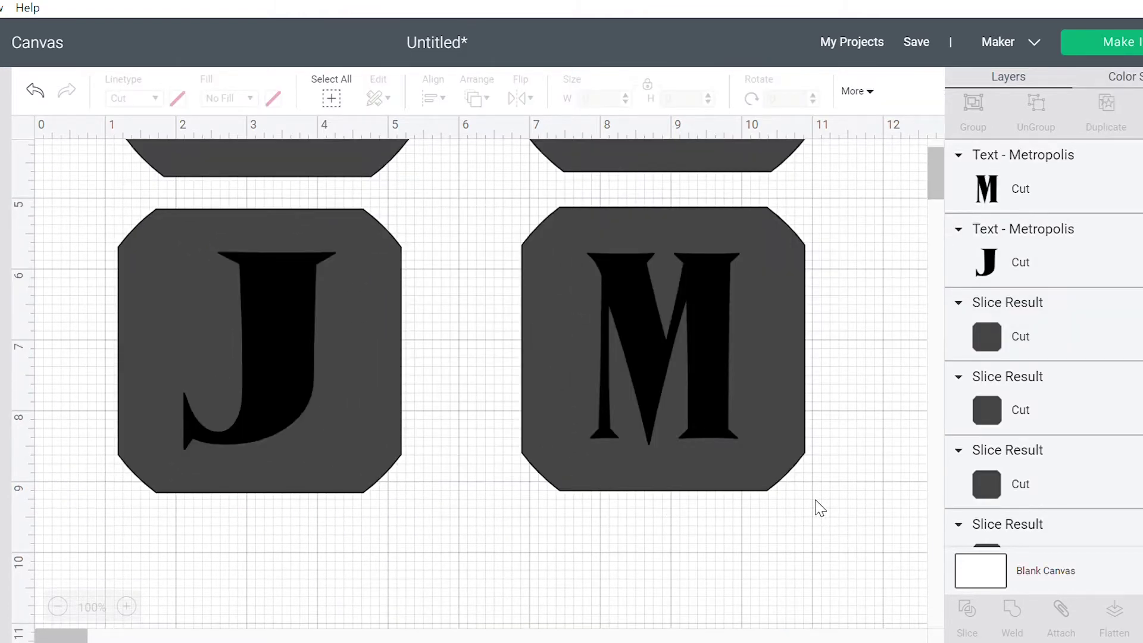
# Slice the M out of its tile and move the loose M pieces aside.
pyautogui.moveTo(789, 527); pyautogui.dragTo(504, 201)
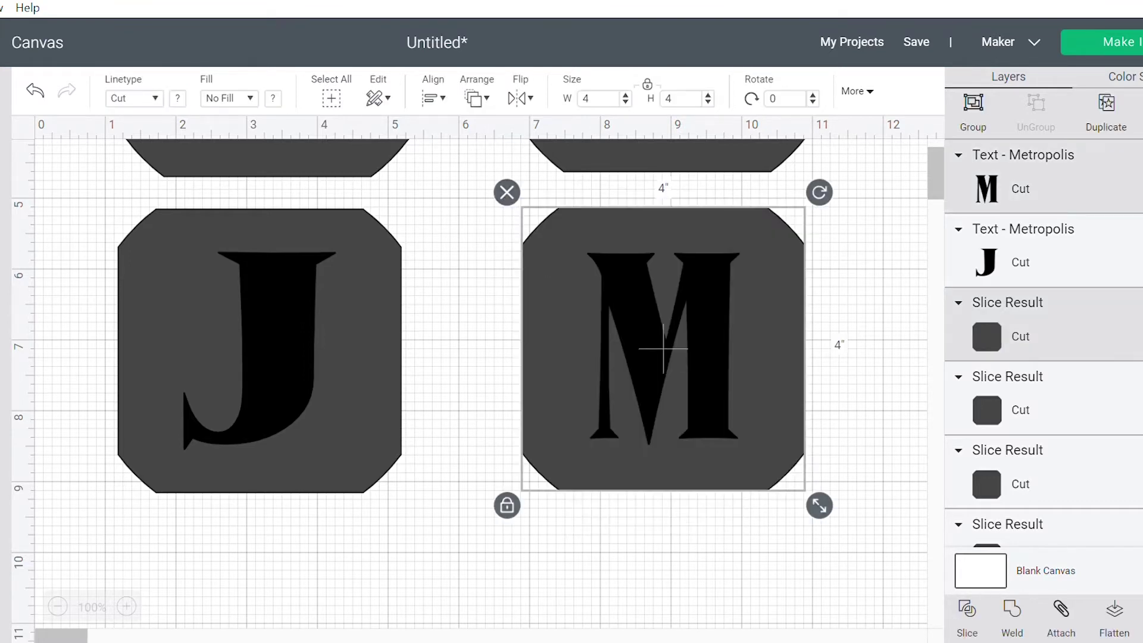
pyautogui.click(776, 616)
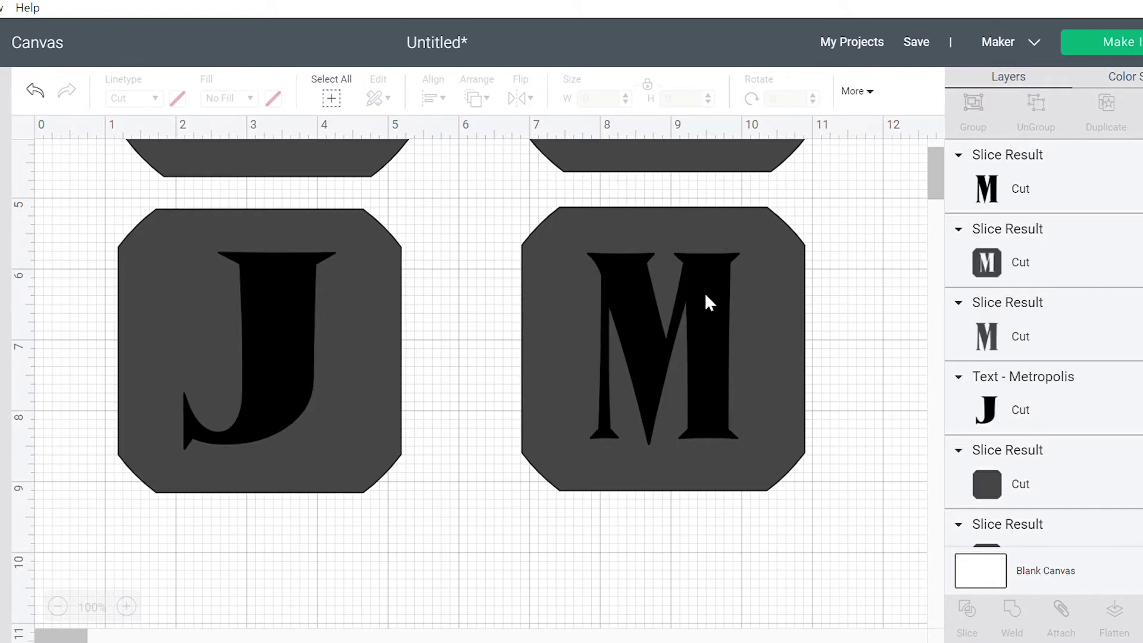
pyautogui.moveTo(705, 296); pyautogui.dragTo(904, 441)
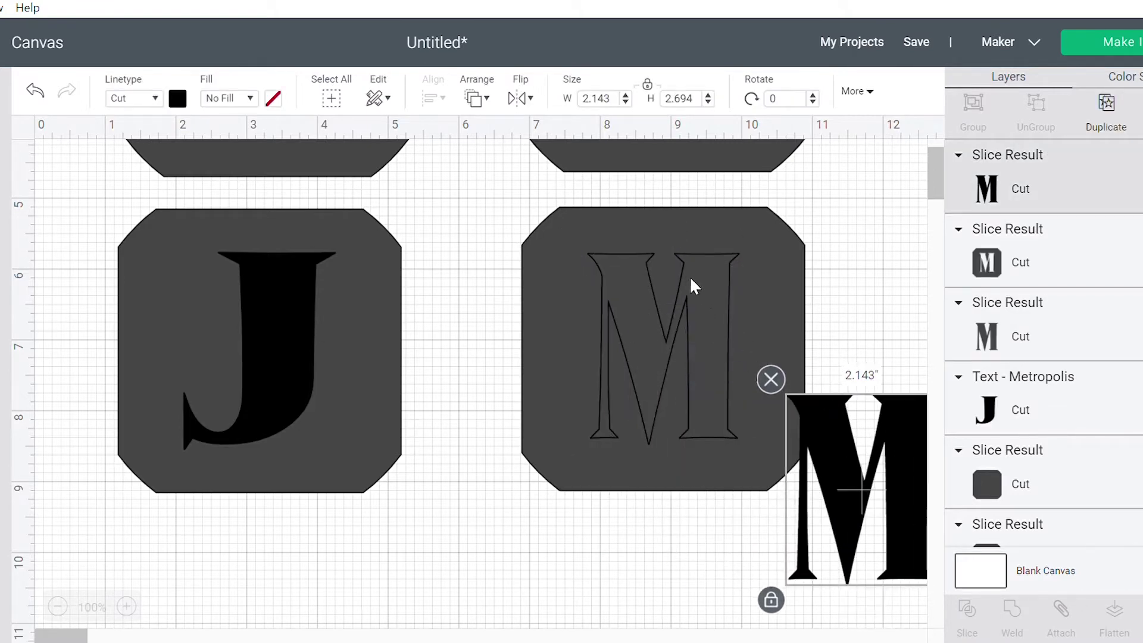
pyautogui.moveTo(690, 279); pyautogui.dragTo(609, 427)
pyautogui.moveTo(690, 333); pyautogui.dragTo(879, 493)
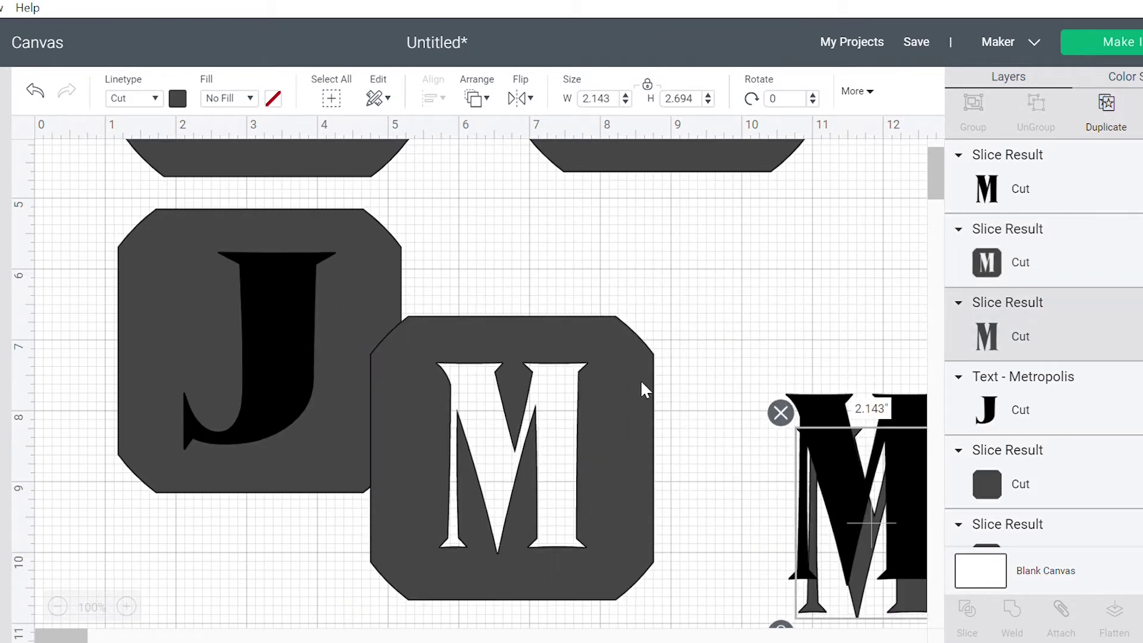
pyautogui.moveTo(641, 384); pyautogui.dragTo(750, 289)
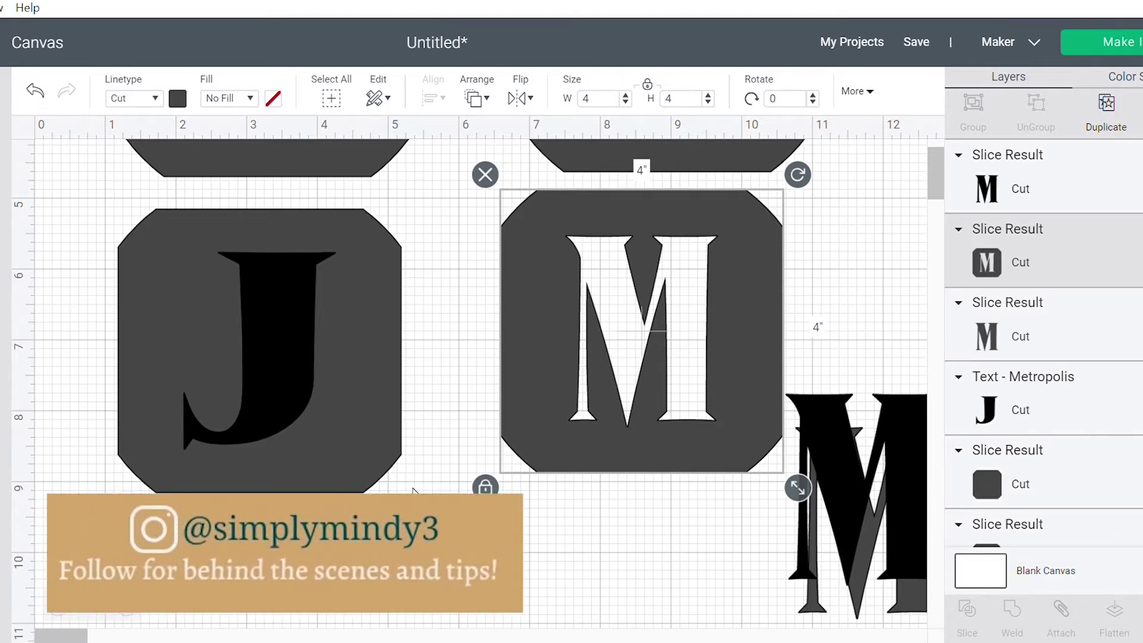
# Slice the J out of its tile, clear the loose J pieces, and level it with M.
pyautogui.moveTo(412, 489); pyautogui.dragTo(106, 225)
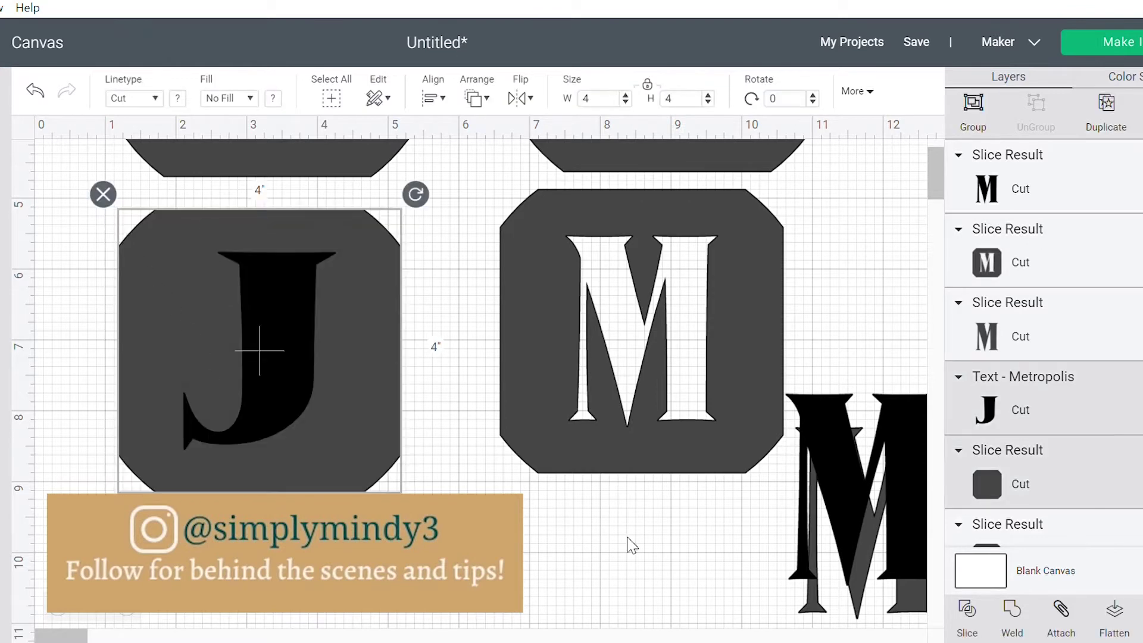
pyautogui.click(967, 613)
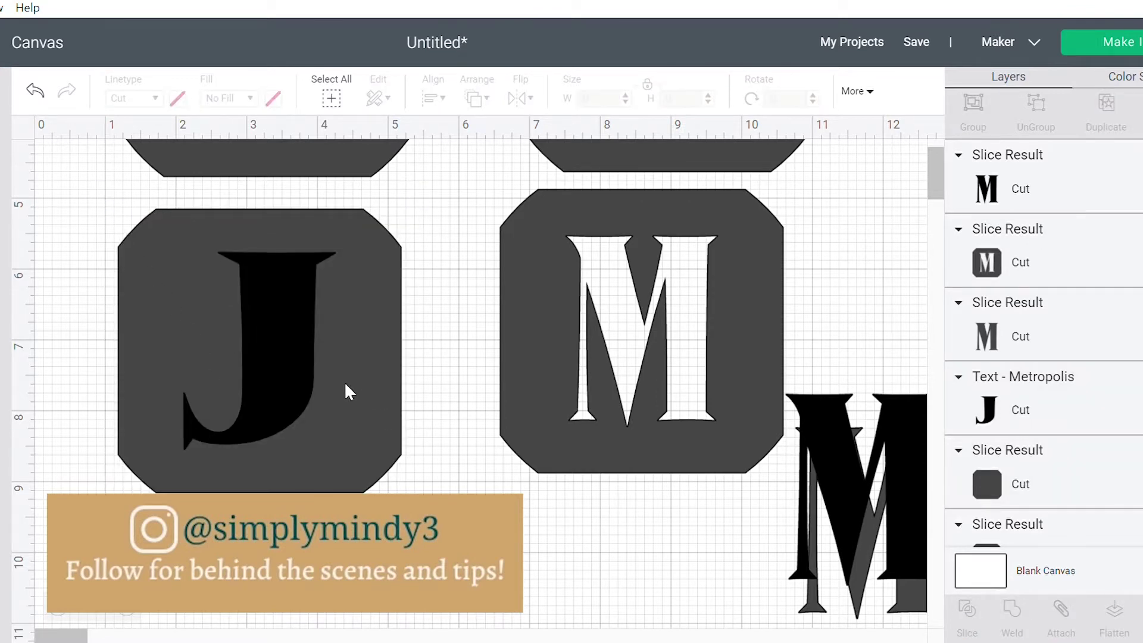
pyautogui.click(293, 366)
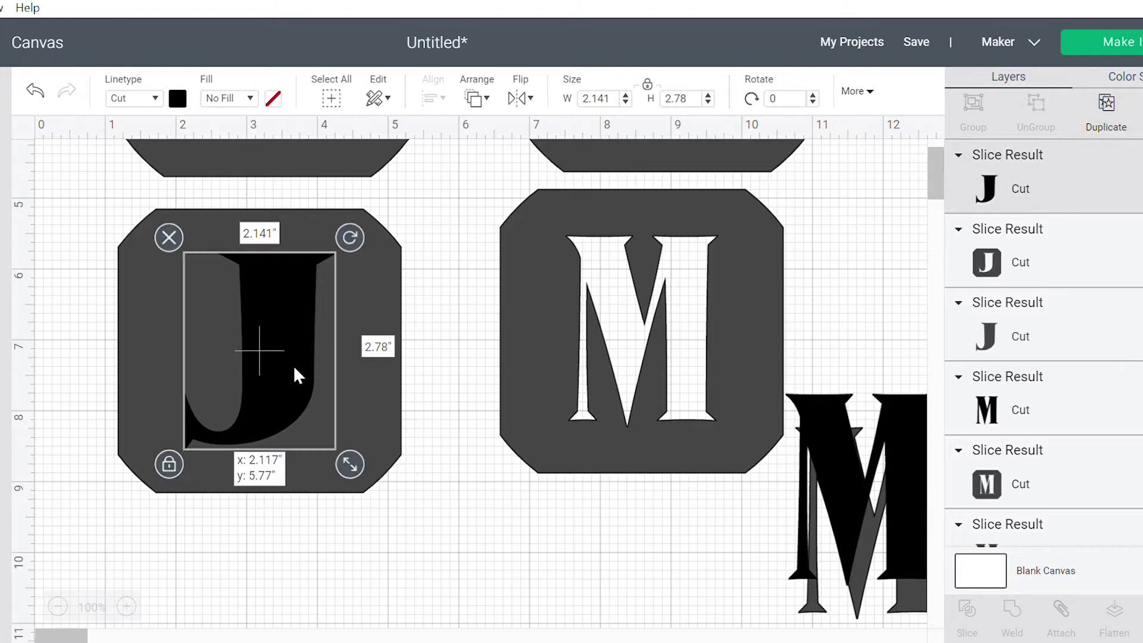
pyautogui.moveTo(293, 365); pyautogui.dragTo(937, 522)
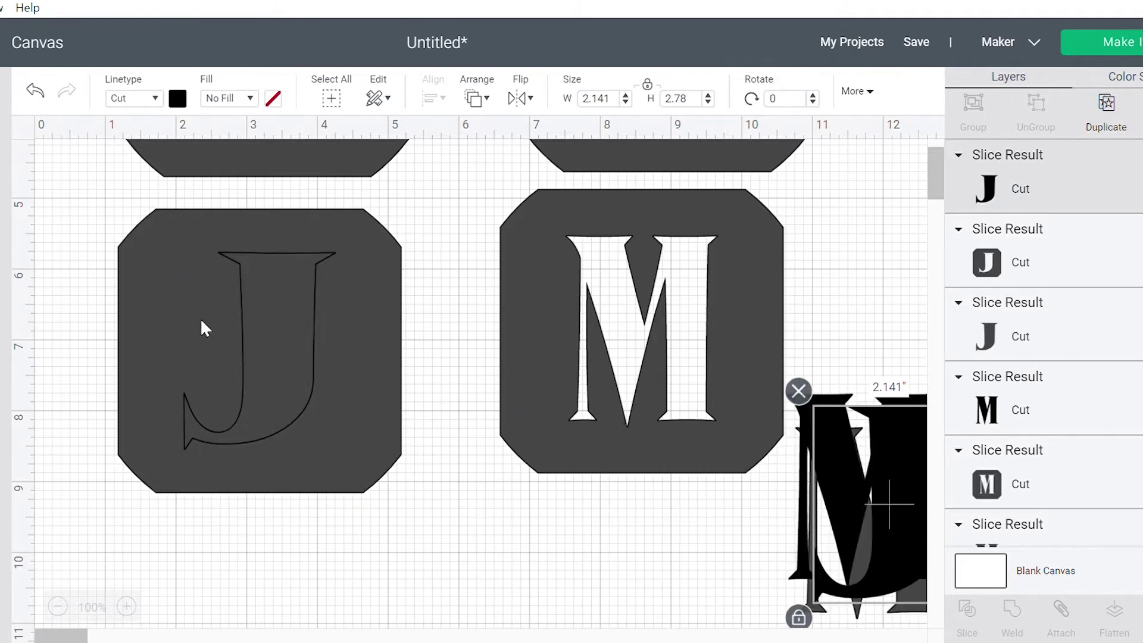
pyautogui.moveTo(255, 322); pyautogui.dragTo(361, 440)
pyautogui.moveTo(269, 295); pyautogui.dragTo(956, 566)
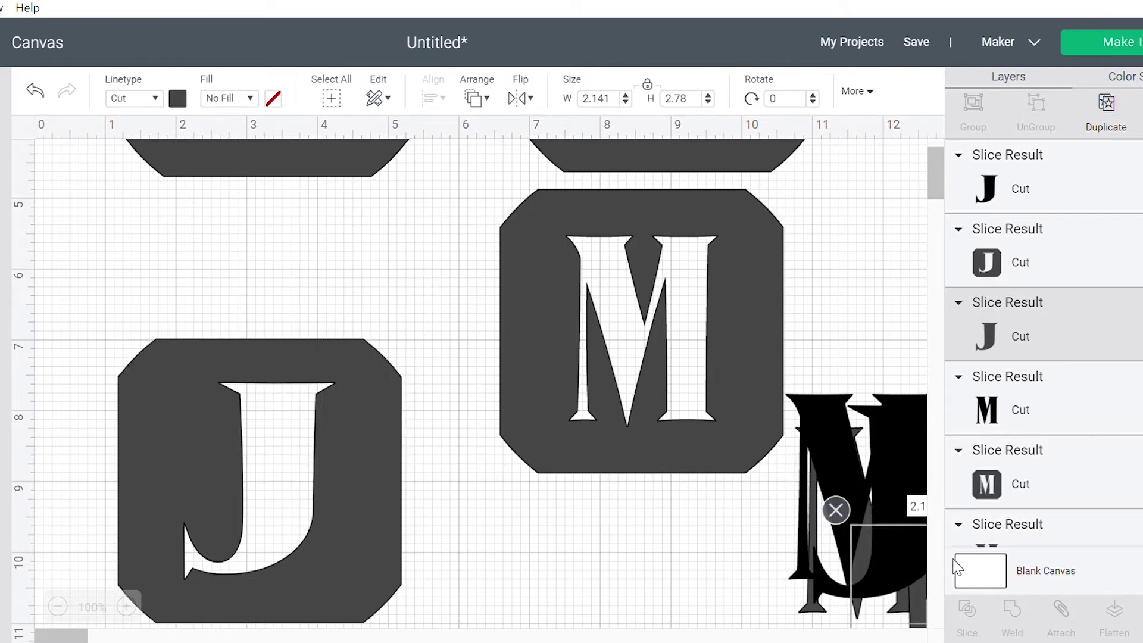
pyautogui.moveTo(360, 479); pyautogui.dragTo(352, 360)
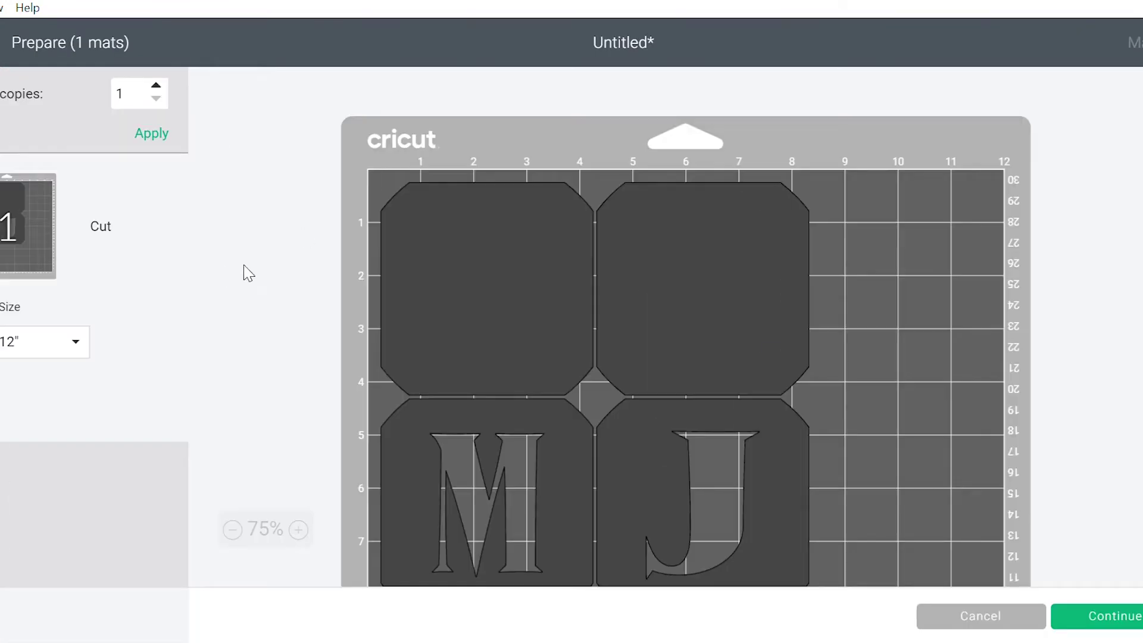
# Set the mat's material size to 12 x 24 inches.
pyautogui.click(76, 342)
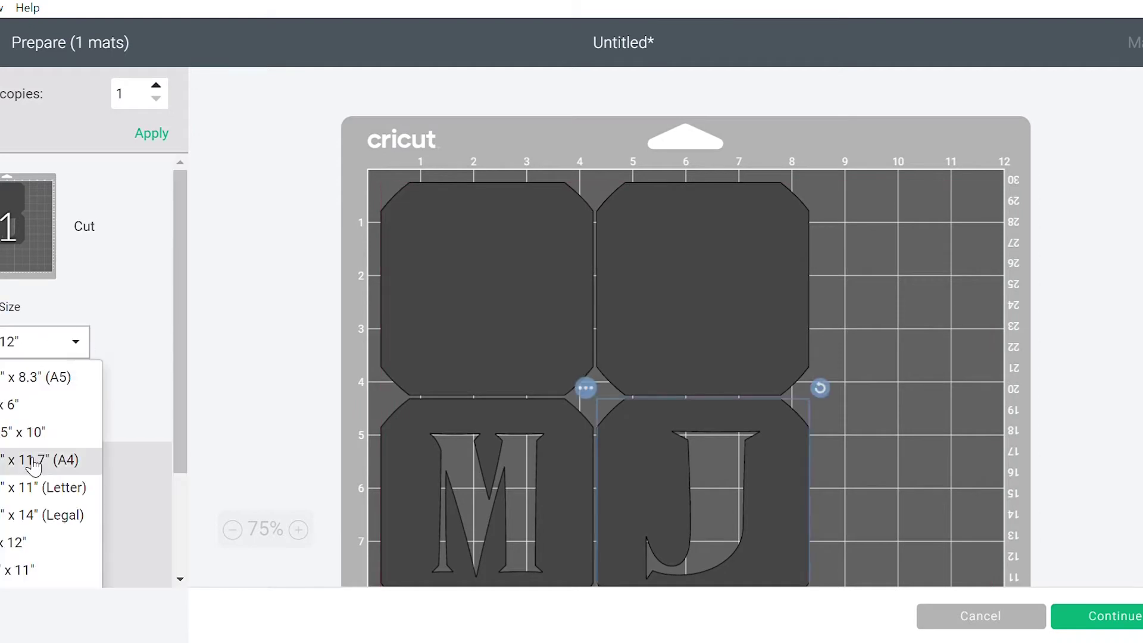
pyautogui.click(18, 566)
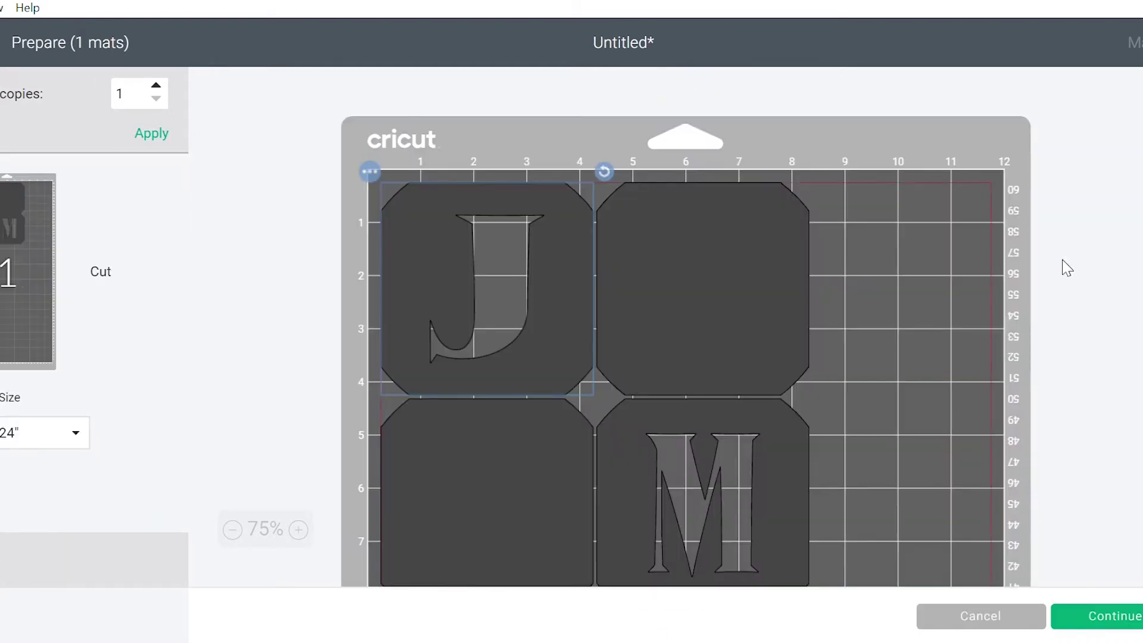
pyautogui.scroll(-5, 1066, 268)
# Stack the four tiles in one column down the mat: J, blank, M, blank.
pyautogui.moveTo(786, 268); pyautogui.dragTo(571, 498)
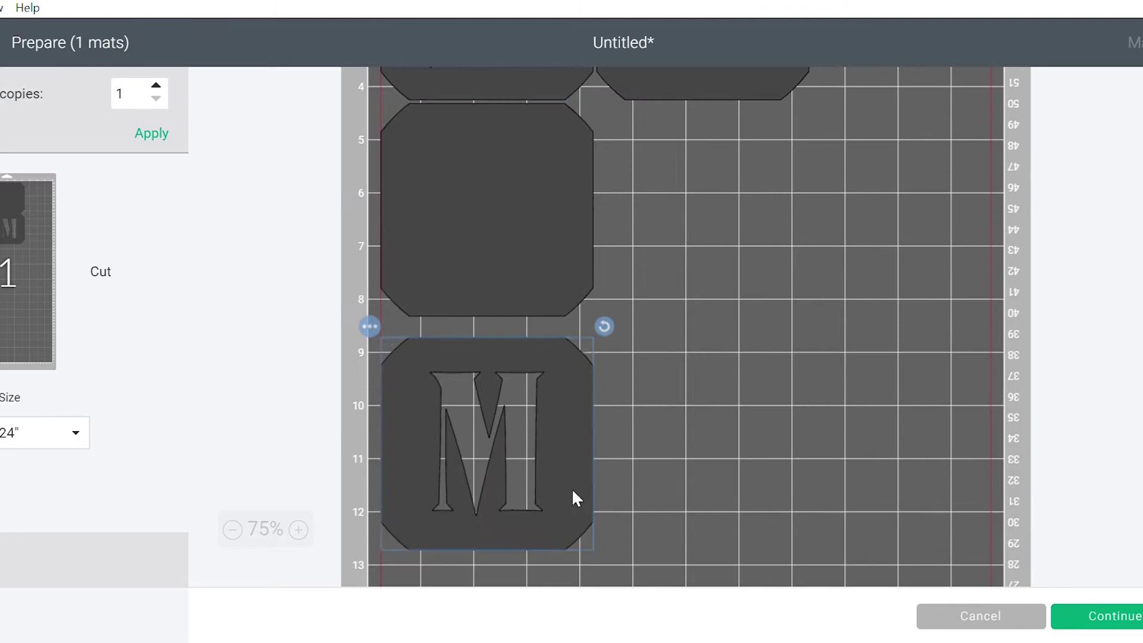
pyautogui.moveTo(720, 97); pyautogui.dragTo(498, 473)
pyautogui.scroll(-3, 773, 297)
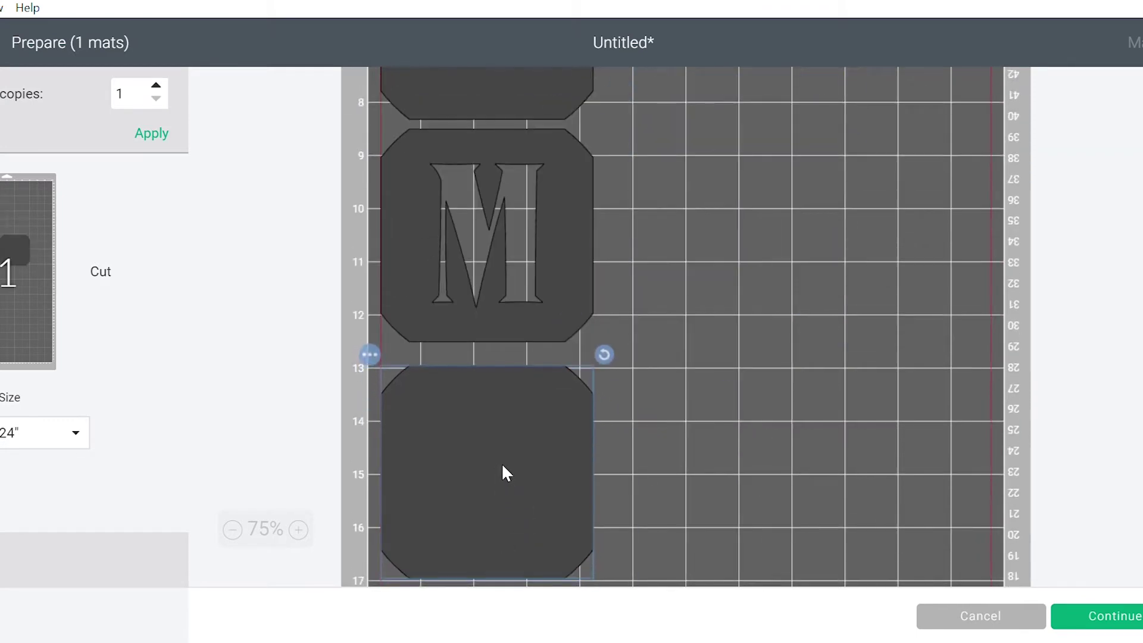
pyautogui.scroll(-2, 724, 357)
pyautogui.scroll(8, 722, 357)
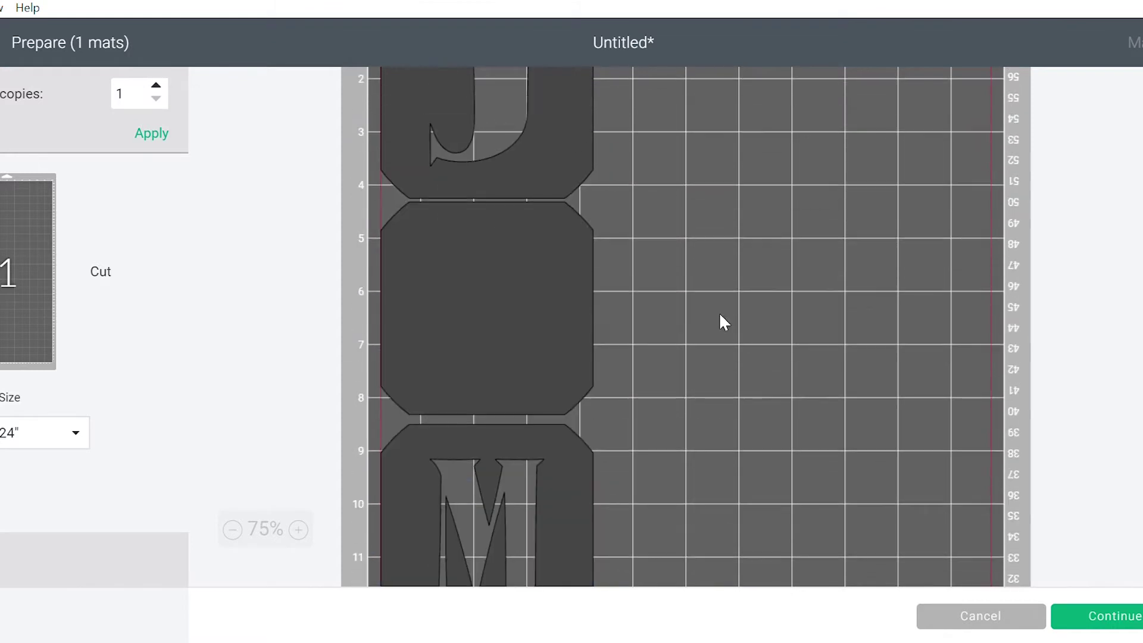
pyautogui.click(564, 302)
pyautogui.moveTo(564, 308); pyautogui.dragTo(530, 357)
pyautogui.scroll(-4, 720, 319)
pyautogui.scroll(-4, 726, 319)
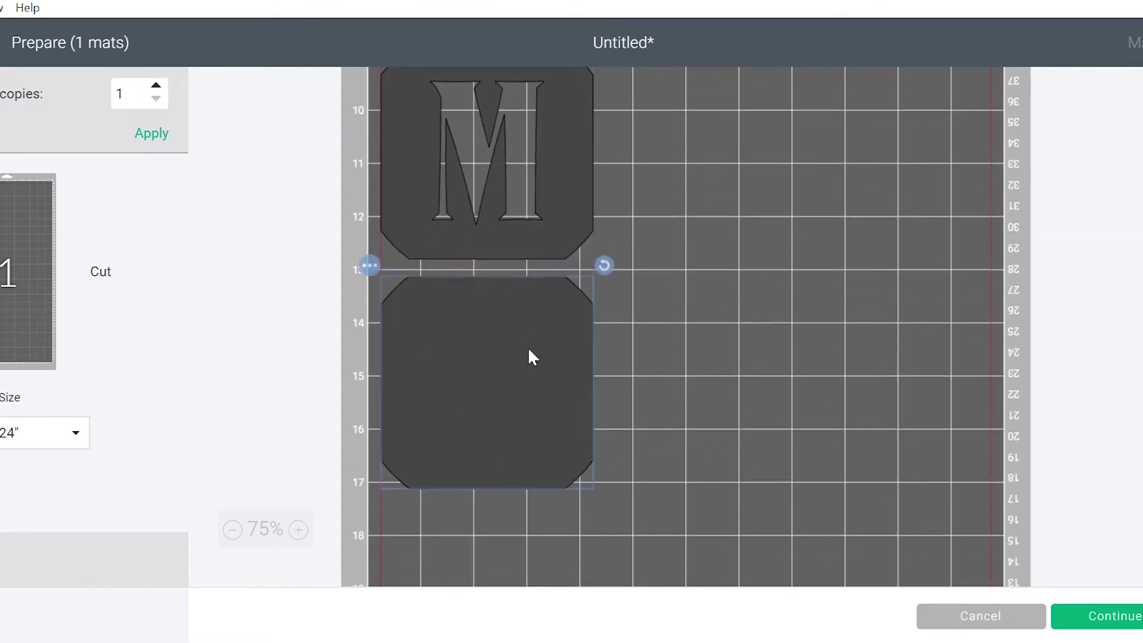
pyautogui.click(781, 298)
pyautogui.scroll(10, 781, 298)
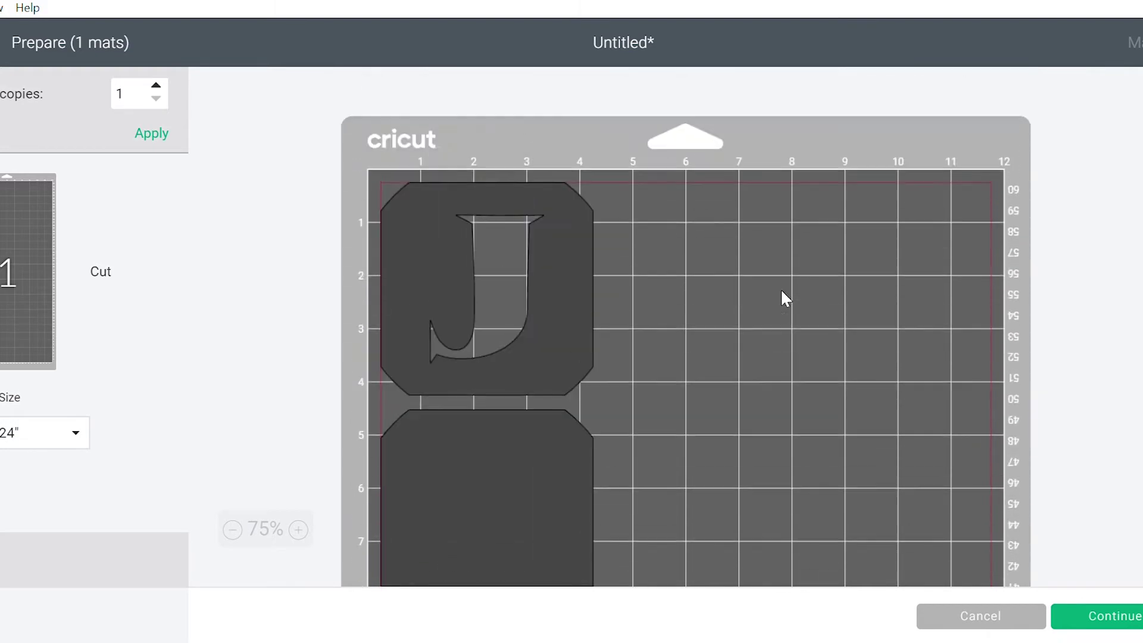